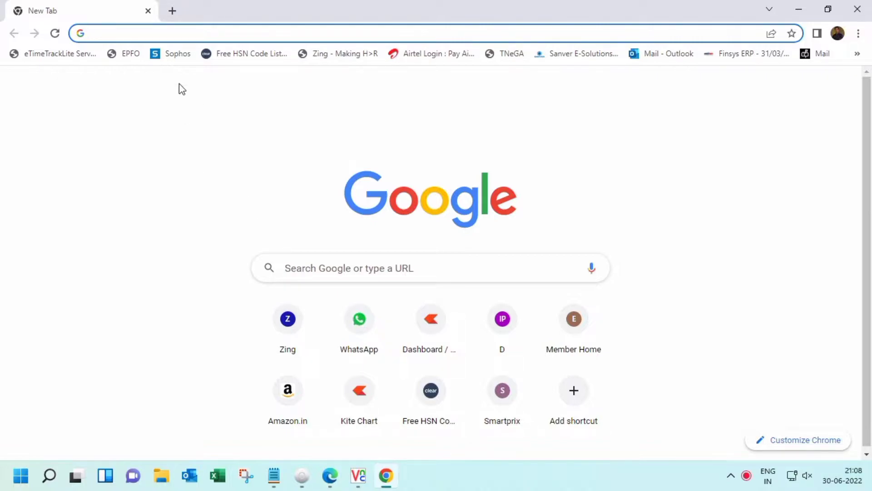
# Load the Sophos XG Firewall web console login page from the Sophos bookmark.
pyautogui.click(165, 56)
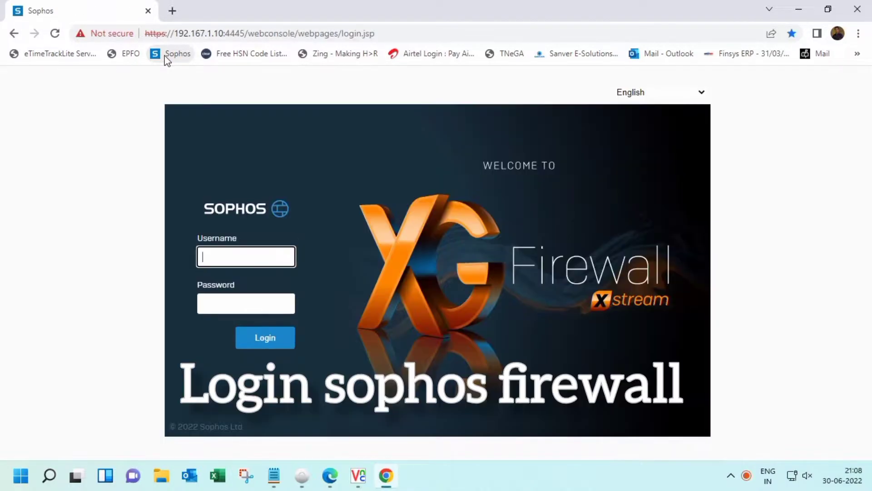
# Log in to the web console as admin with the administrator password.
pyautogui.write('a')
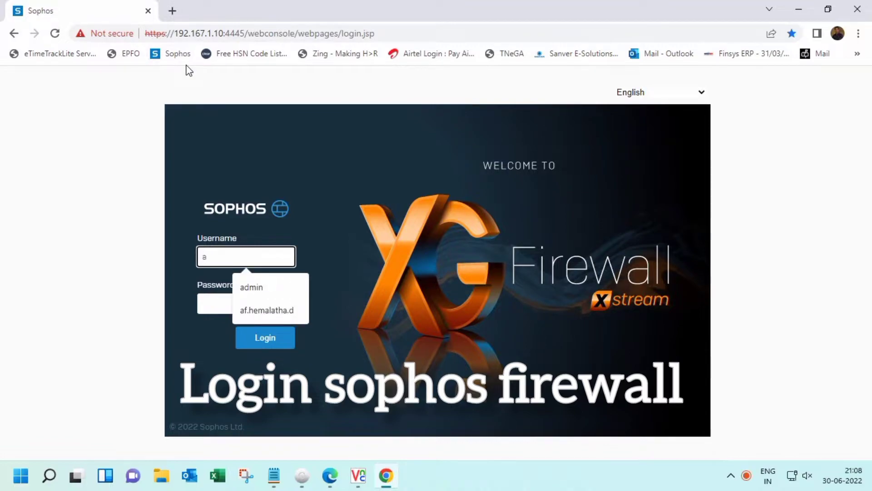
pyautogui.write('dmin')
pyautogui.press('Tab')
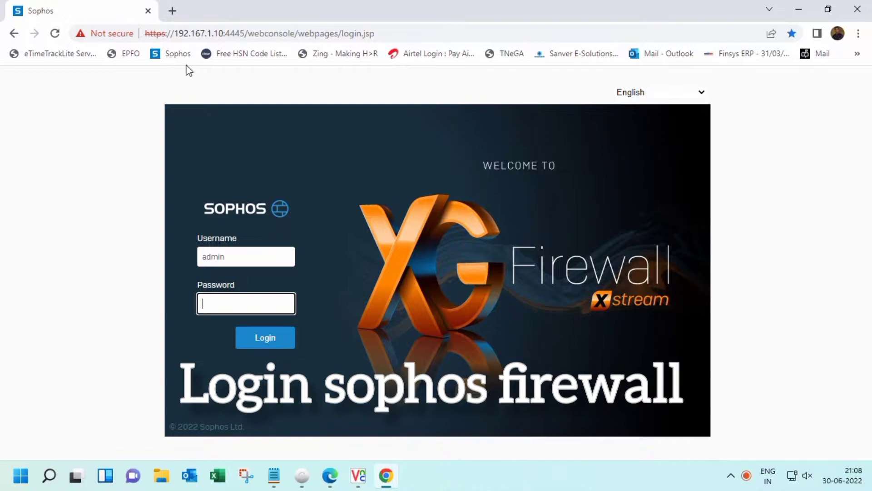
pyautogui.write('*****')
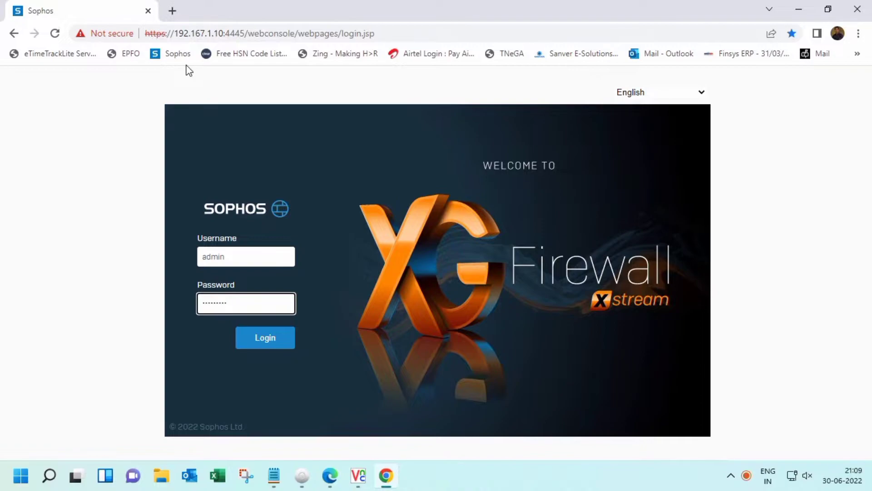
pyautogui.write('*')
pyautogui.click(254, 339)
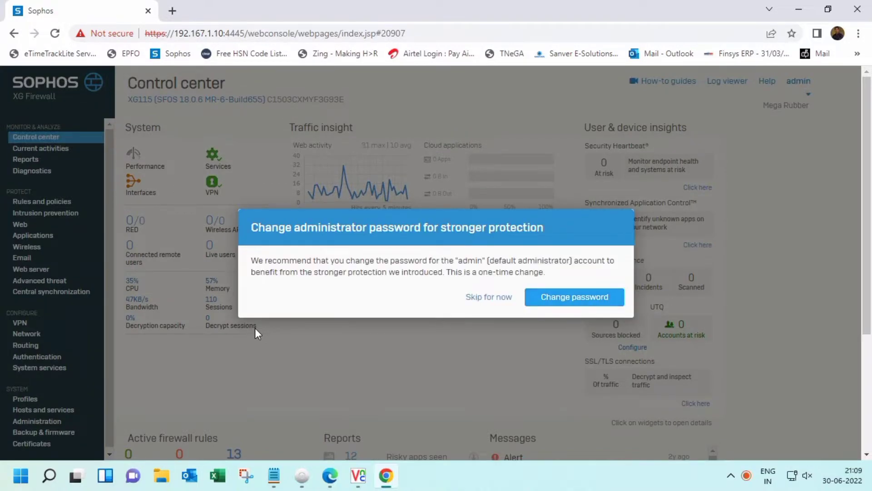
# Skip the password-change and master-key prompts and dismiss the firmware upgrade notice.
pyautogui.click(489, 297)
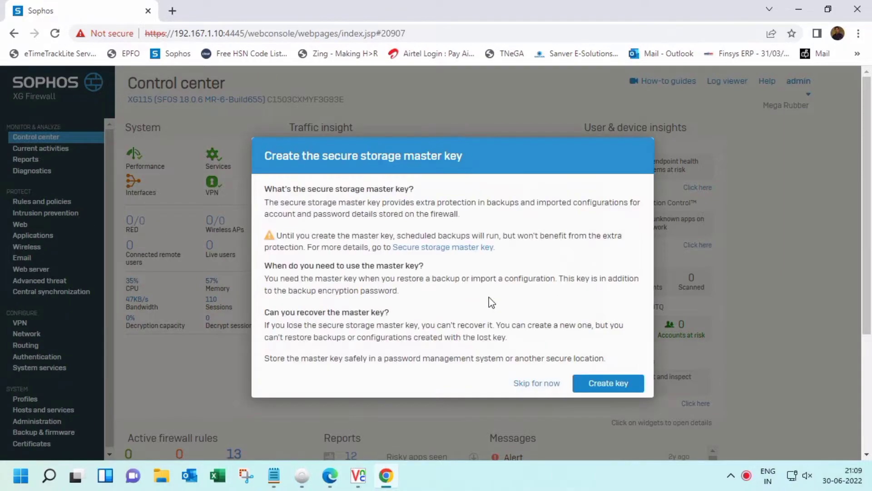
pyautogui.click(531, 384)
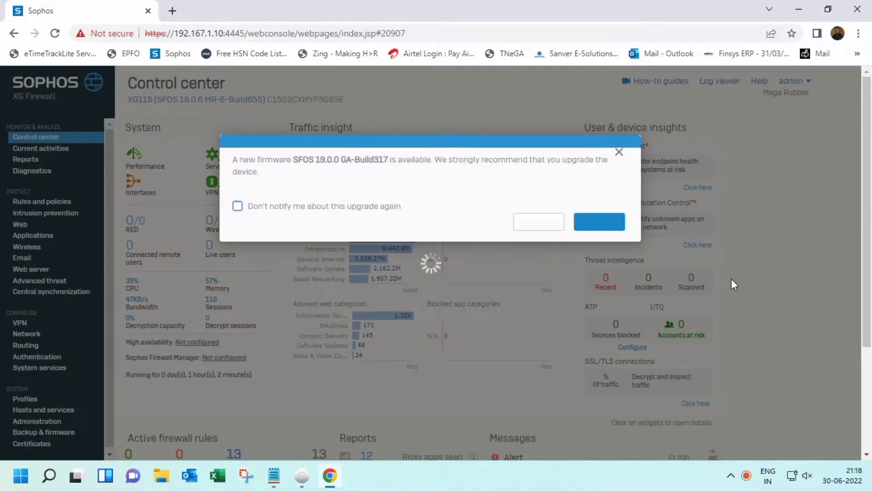
pyautogui.click(618, 154)
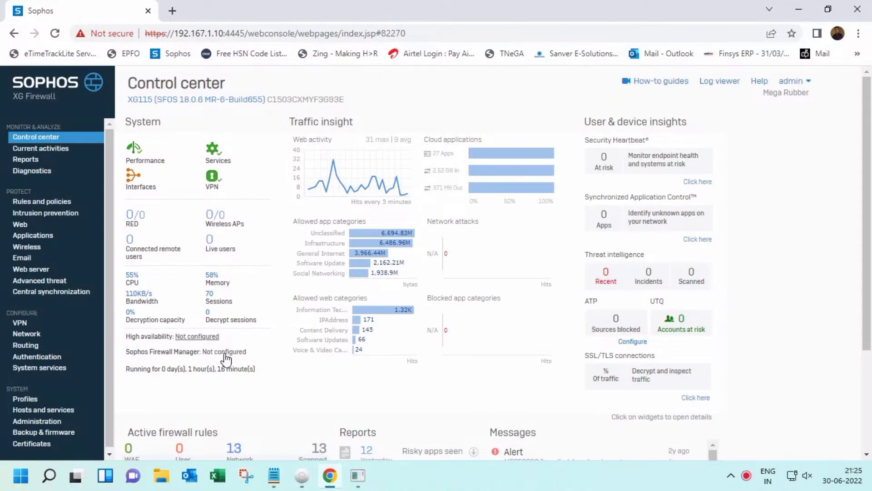
# Go to Network and show the DHCP server list.
pyautogui.click(40, 335)
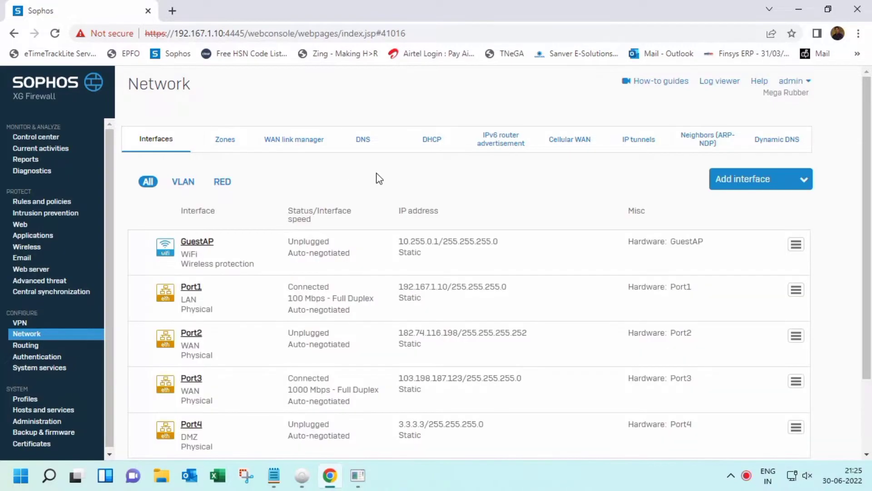
pyautogui.click(452, 149)
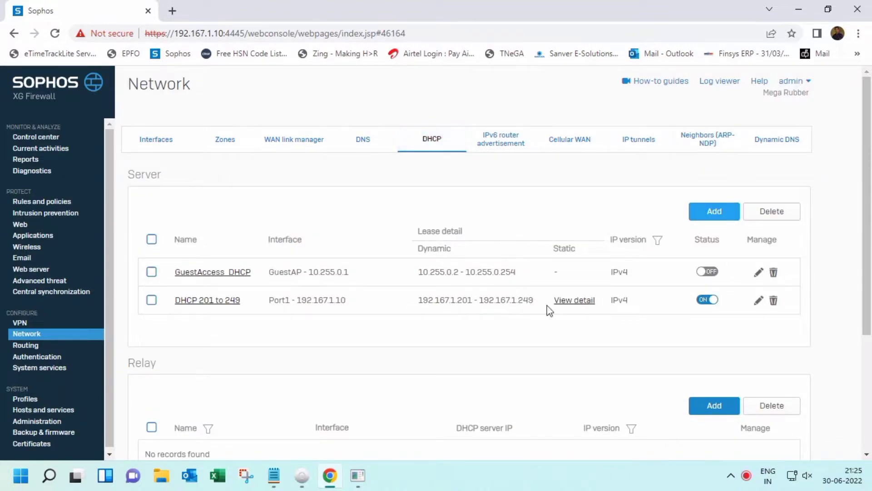
# Edit DHCP 201 to 249 and add a blank Static IP MAC mapping row.
pyautogui.click(757, 301)
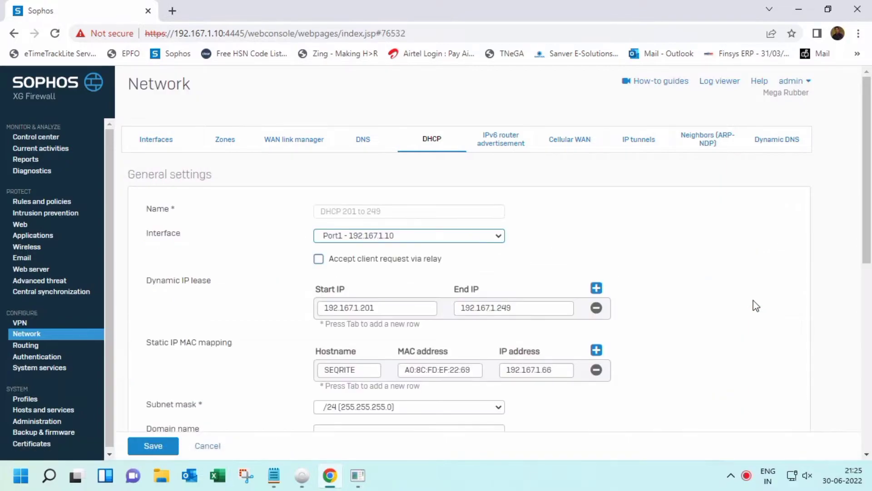
pyautogui.scroll(-3, 500, 268)
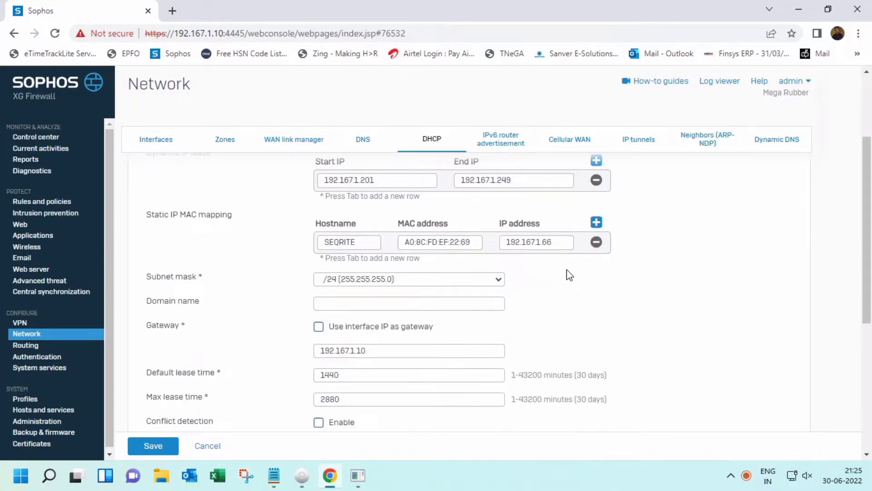
pyautogui.click(596, 223)
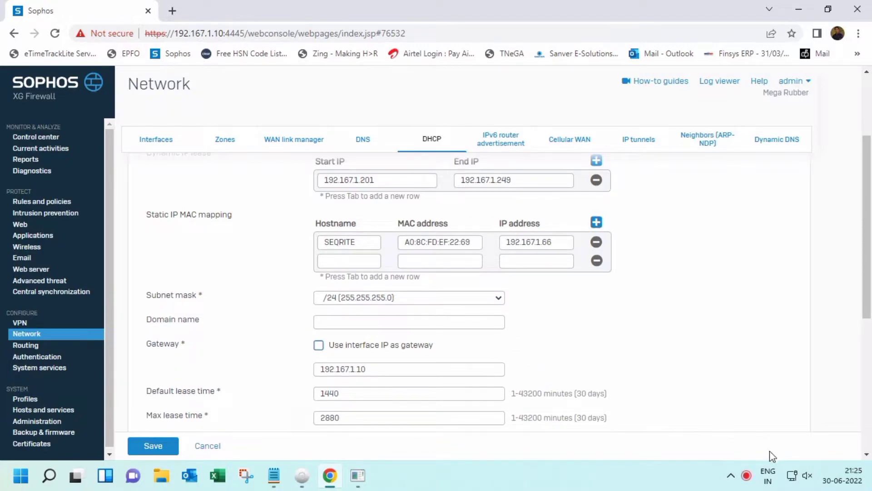
pyautogui.click(637, 484)
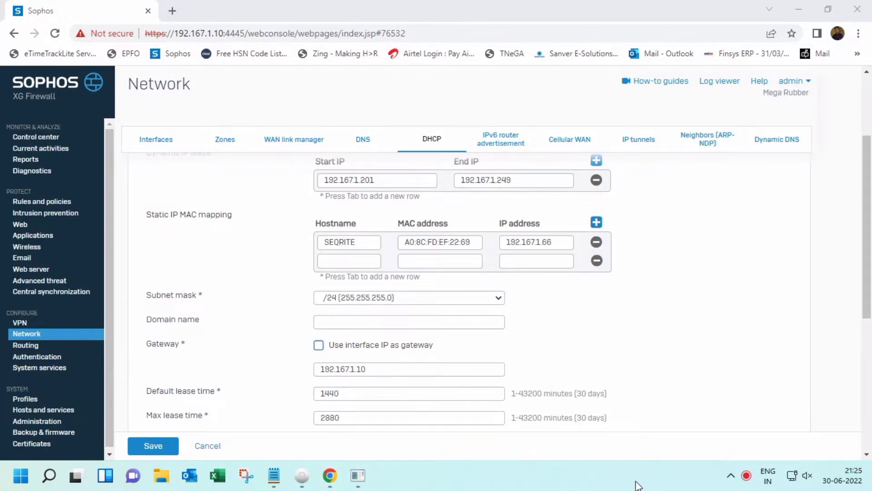
# Open the Ethernet adapter's network connection details to read its physical address.
pyautogui.press('super+r')
pyautogui.write('ncpa.cpl')
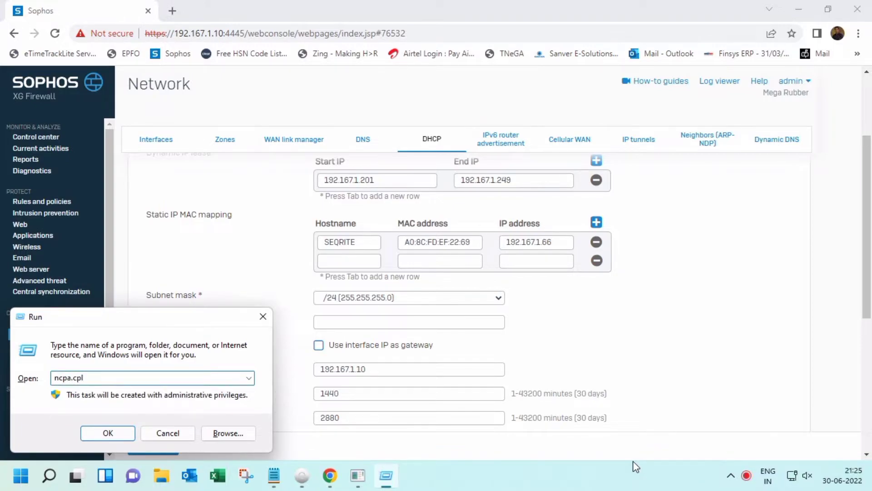
pyautogui.click(119, 432)
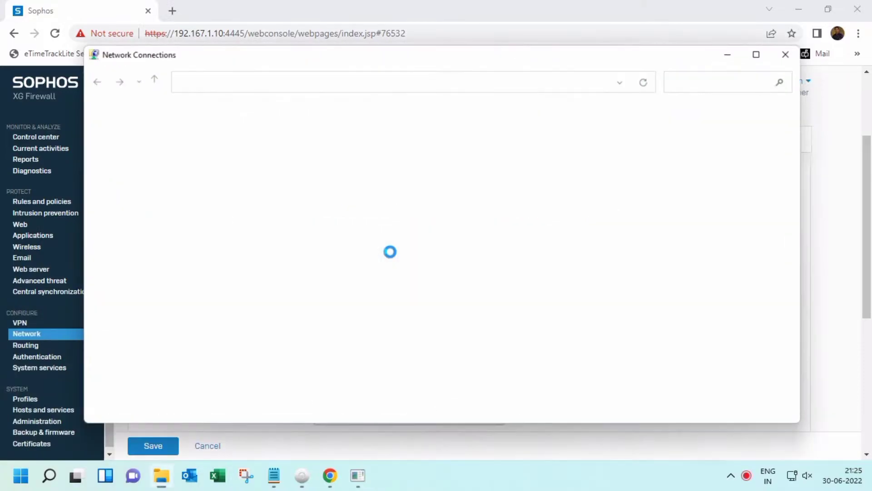
pyautogui.click(150, 138)
pyautogui.rightClick(151, 141)
pyautogui.click(193, 165)
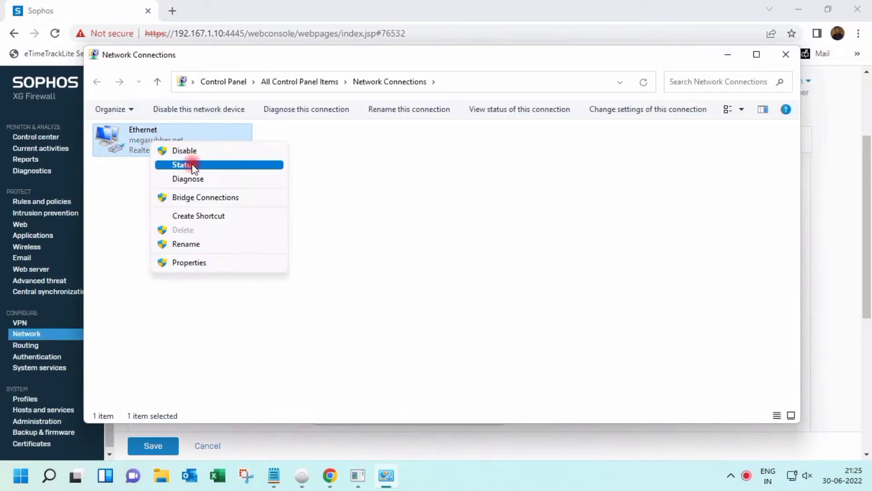
pyautogui.click(361, 232)
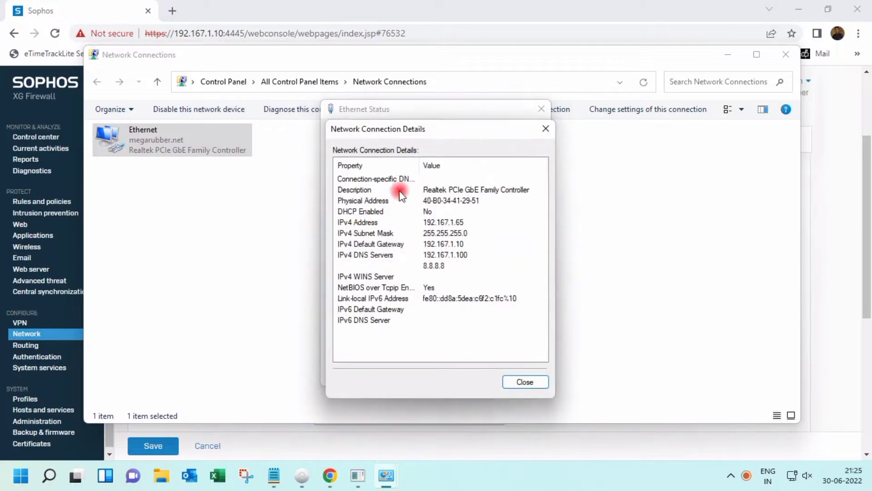
pyautogui.click(477, 202)
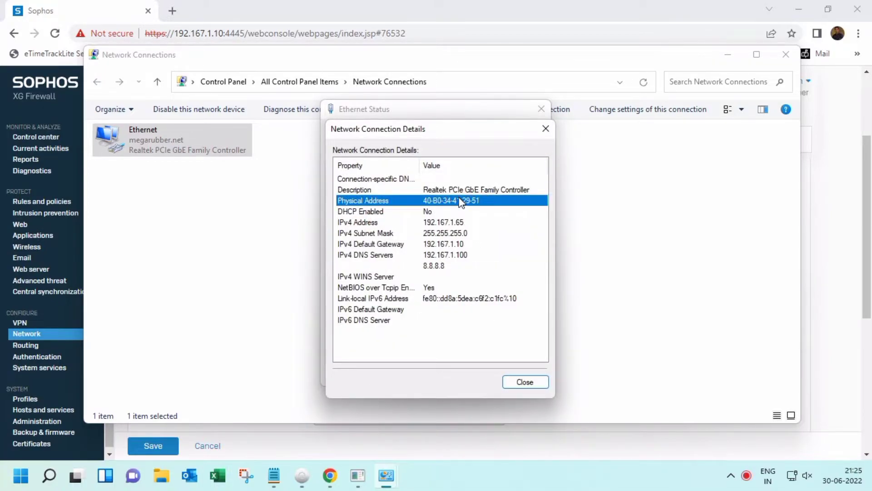
# Retype the MAC as 40:B0:34:41:29:51 in the Run box and copy it.
pyautogui.press('super+r')
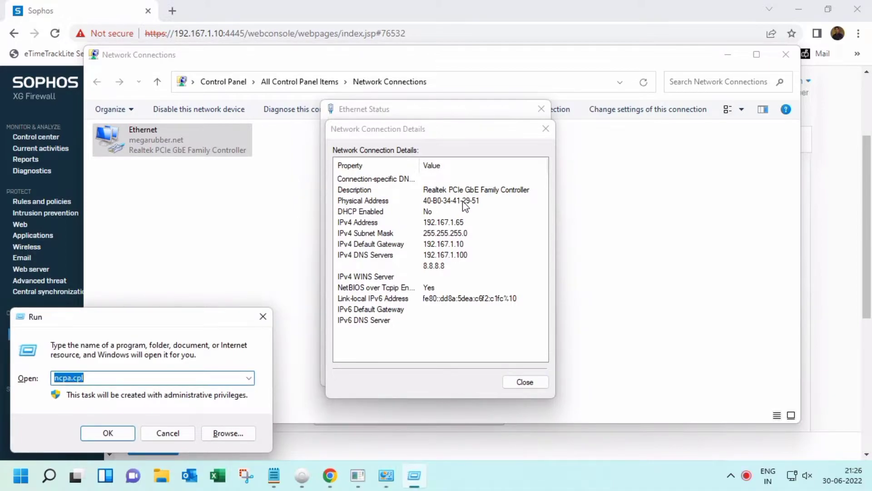
pyautogui.write('40')
pyautogui.press('BackSpace')
pyautogui.press('BackSpace')
pyautogui.press('BackSpace')
pyautogui.press('Tab')
pyautogui.press('Tab')
pyautogui.press('Tab')
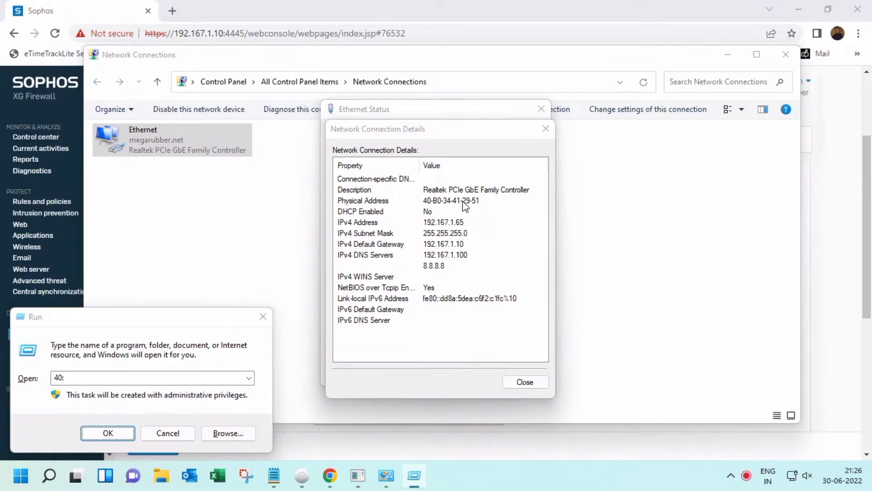
pyautogui.press('Return')
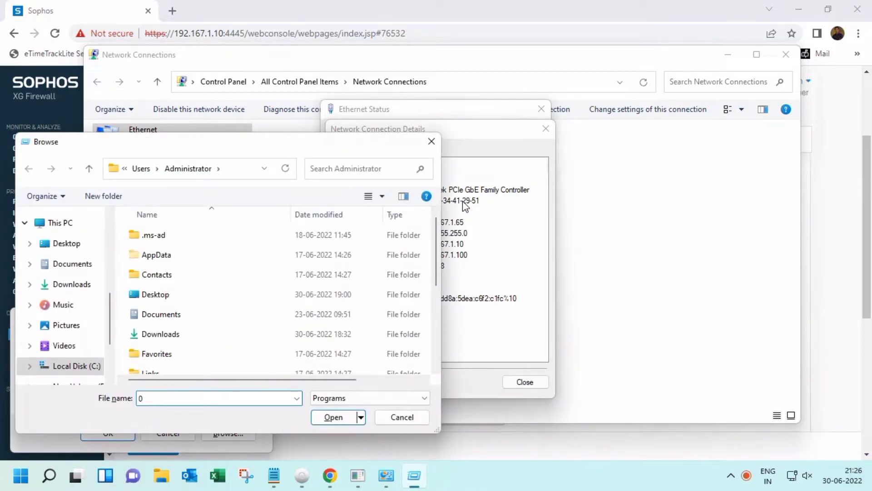
pyautogui.click(431, 142)
pyautogui.click(132, 379)
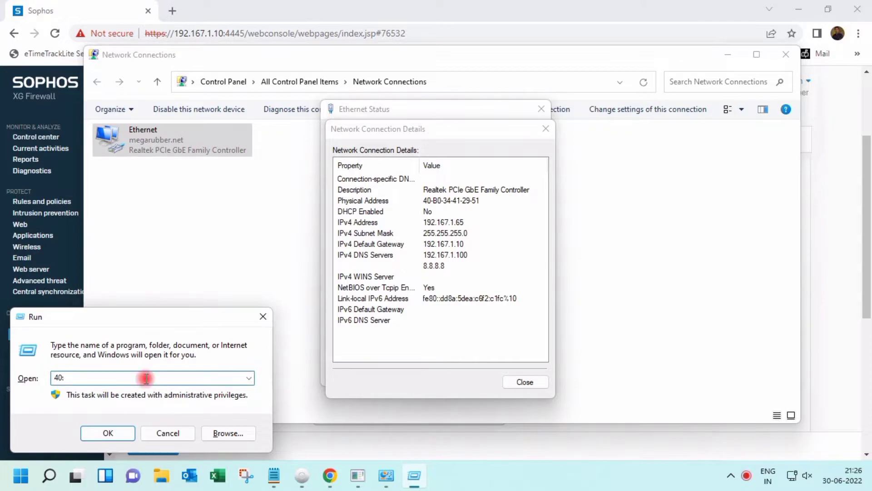
pyautogui.write('B0:34:41:29:51')
pyautogui.moveTo(116, 377); pyautogui.dragTo(39, 372)
pyautogui.rightClick(74, 381)
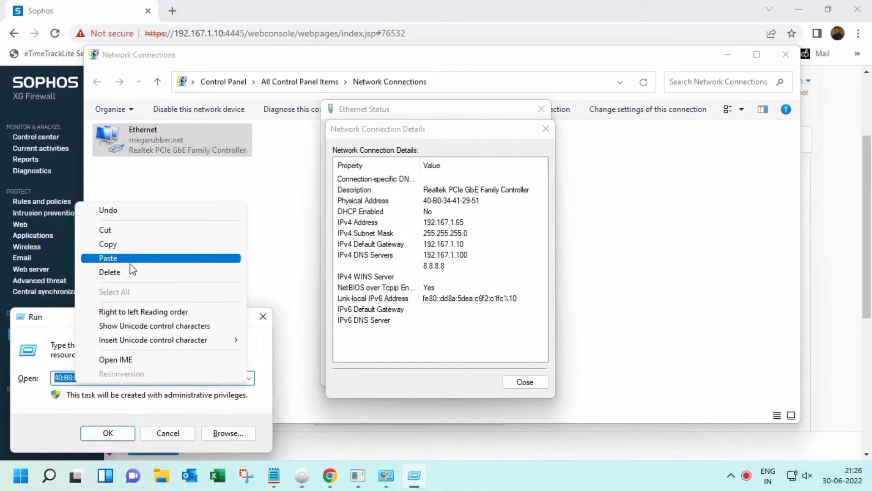
pyautogui.click(130, 246)
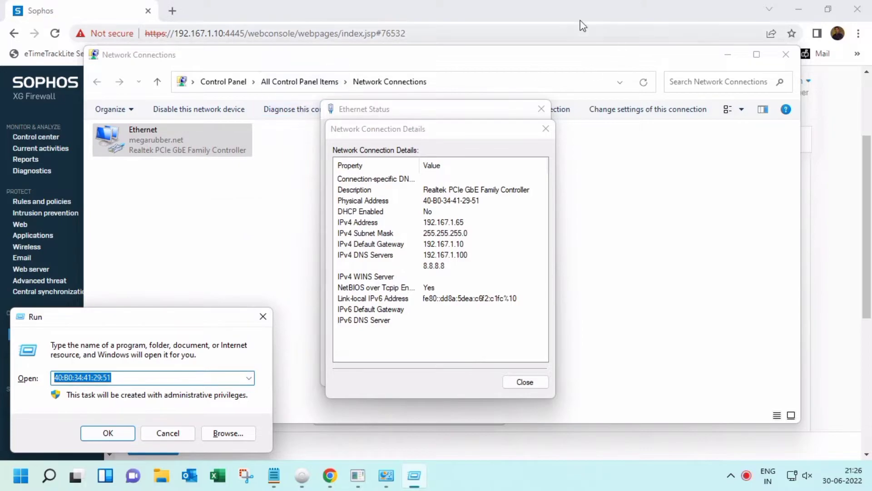
# Fill the new row with pasted MAC 40:B0:34:41:29:51, IP 192.167.1.65 and hostname MR.
pyautogui.click(562, 13)
pyautogui.click(437, 261)
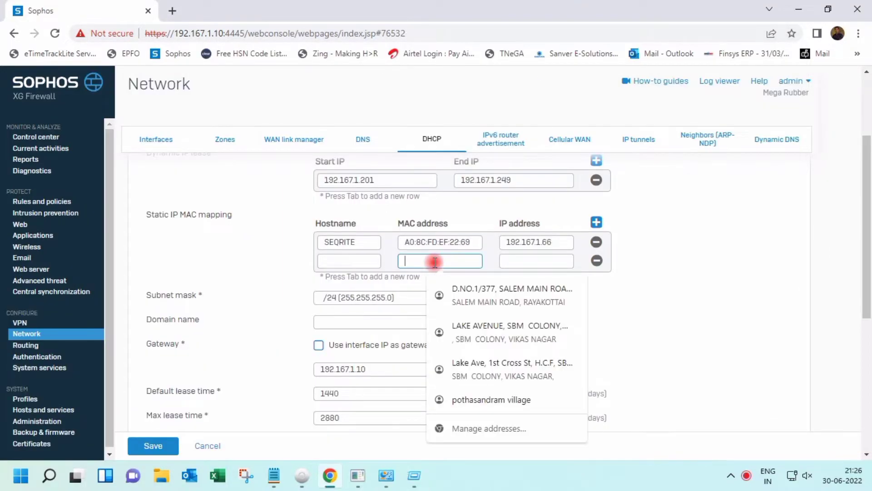
pyautogui.rightClick(441, 263)
pyautogui.click(497, 159)
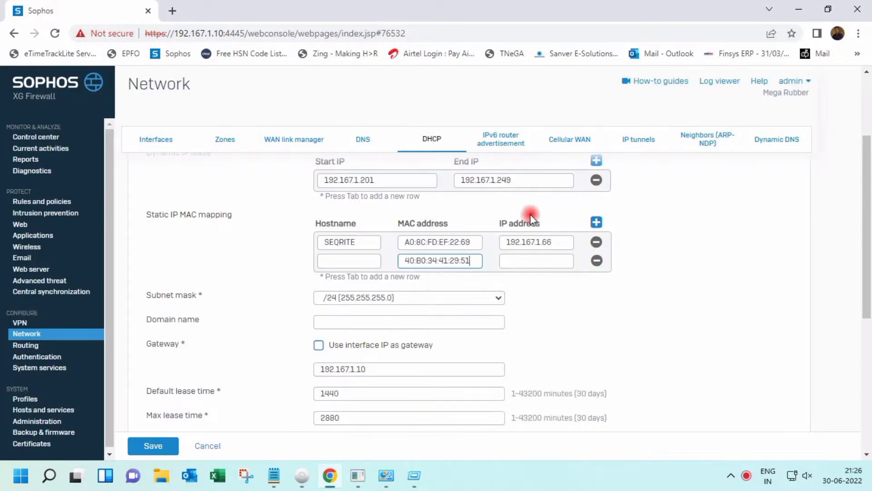
pyautogui.click(524, 265)
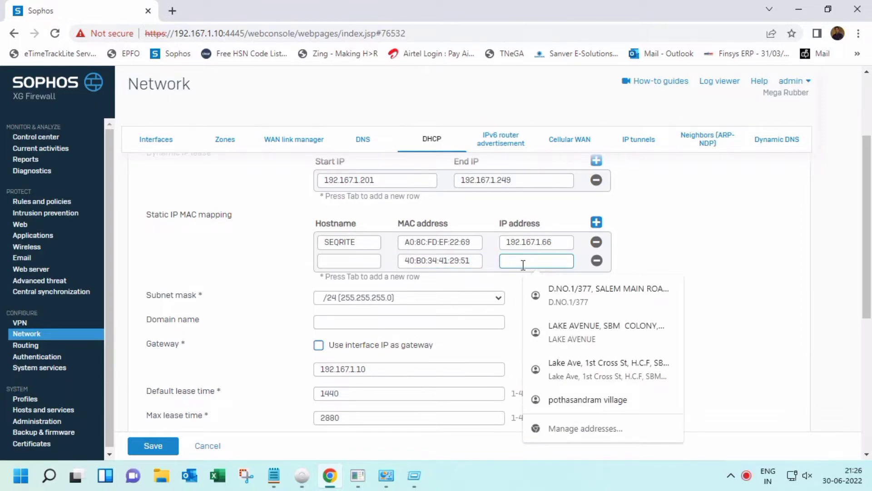
pyautogui.write('19')
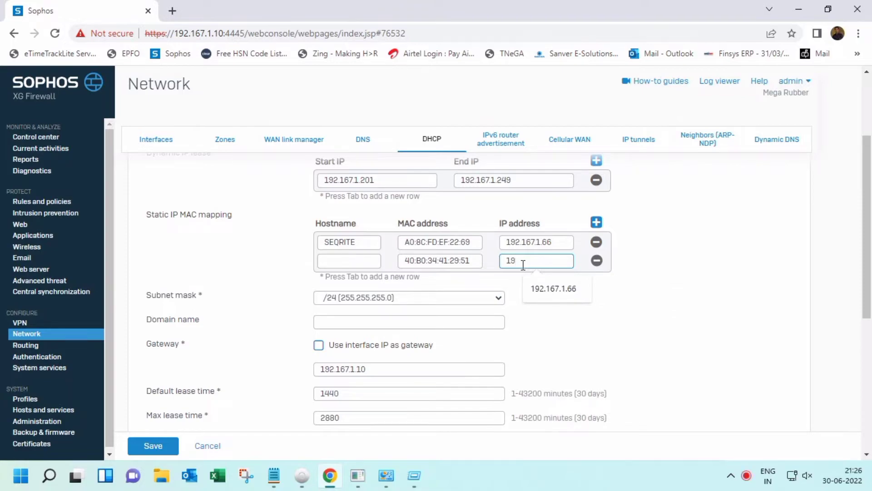
pyautogui.write('2.168')
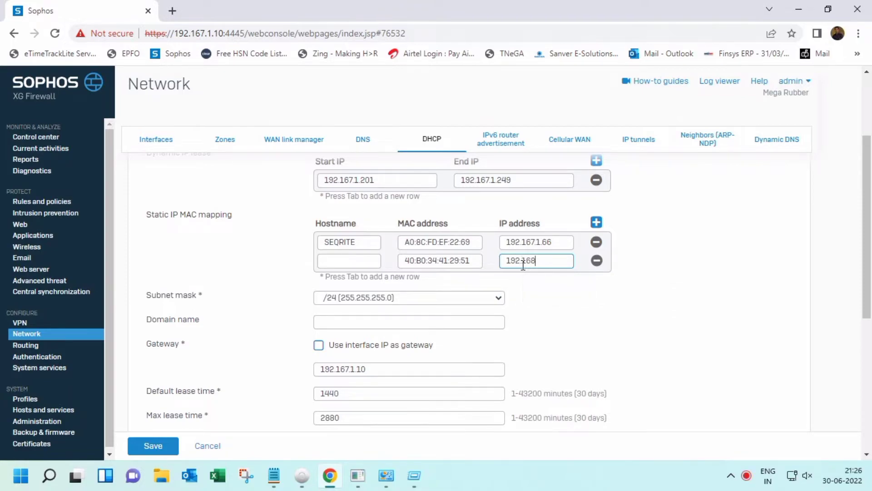
pyautogui.press('BackSpace')
pyautogui.write('7')
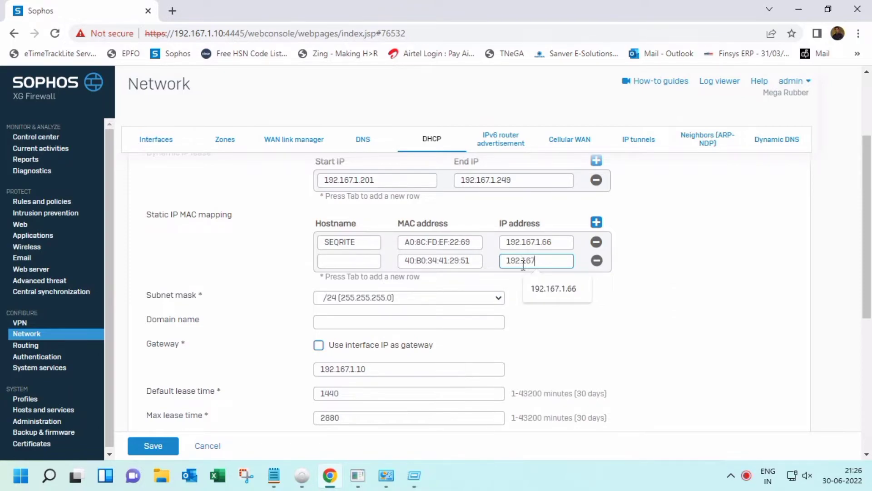
pyautogui.write('.1.65')
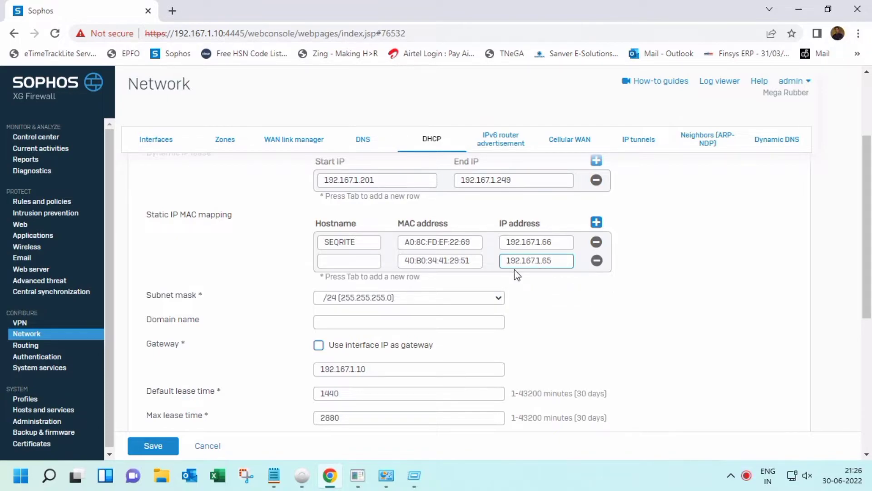
pyautogui.click(360, 258)
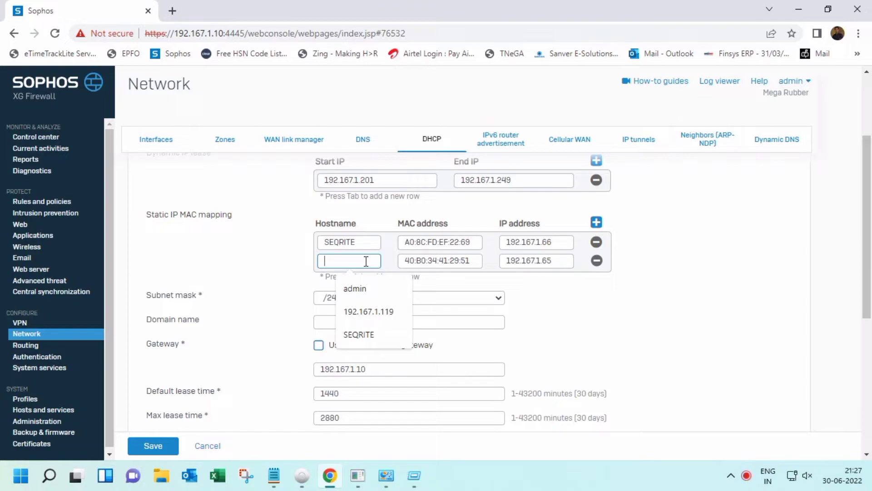
pyautogui.write('(')
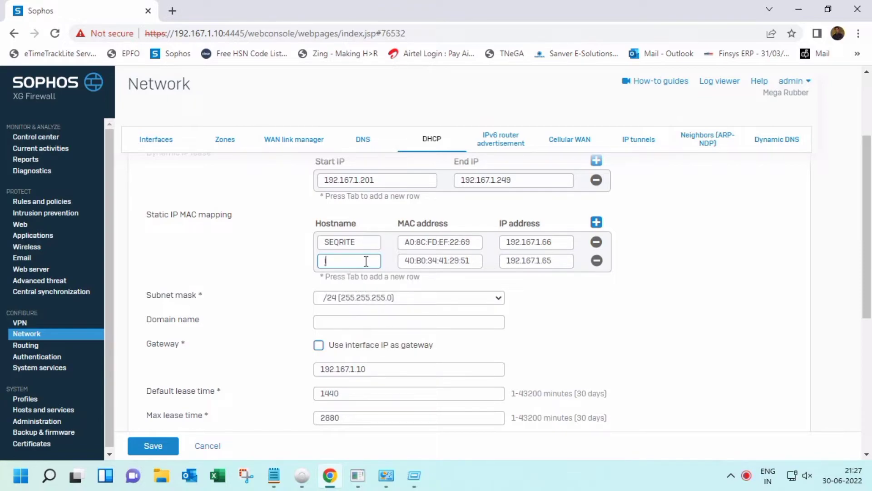
pyautogui.write('IT')
pyautogui.moveTo(340, 262); pyautogui.dragTo(282, 264)
pyautogui.write('MR')
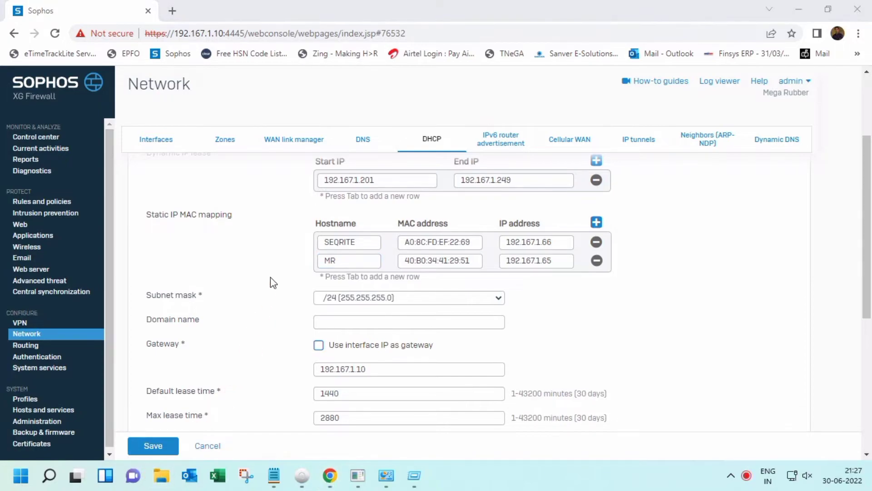
# Copy device name MRHSR-IT01 from This PC's properties page, then minimize Settings and Explorer.
pyautogui.press('super+e')
pyautogui.click(55, 356)
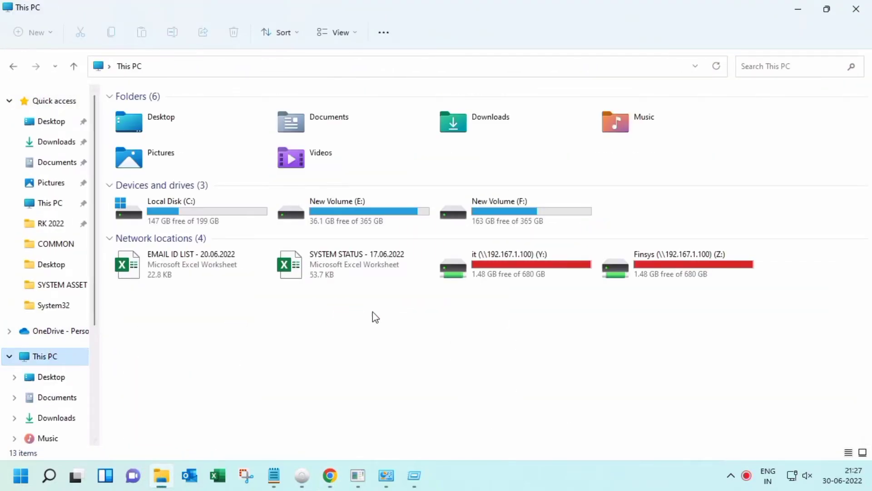
pyautogui.rightClick(444, 383)
pyautogui.click(500, 371)
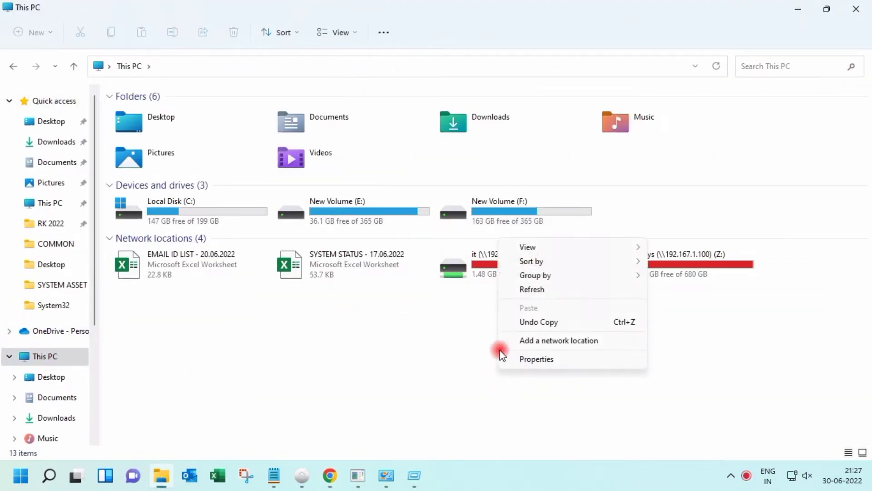
pyautogui.click(541, 359)
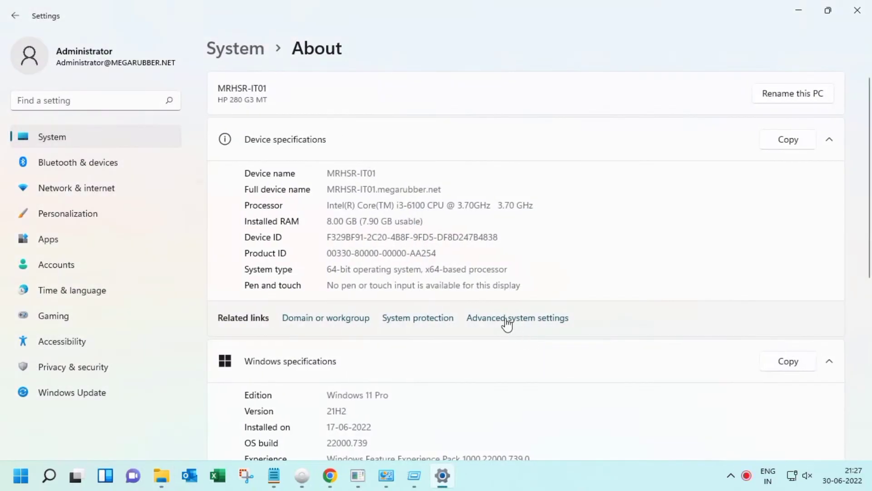
pyautogui.moveTo(328, 172); pyautogui.dragTo(376, 172)
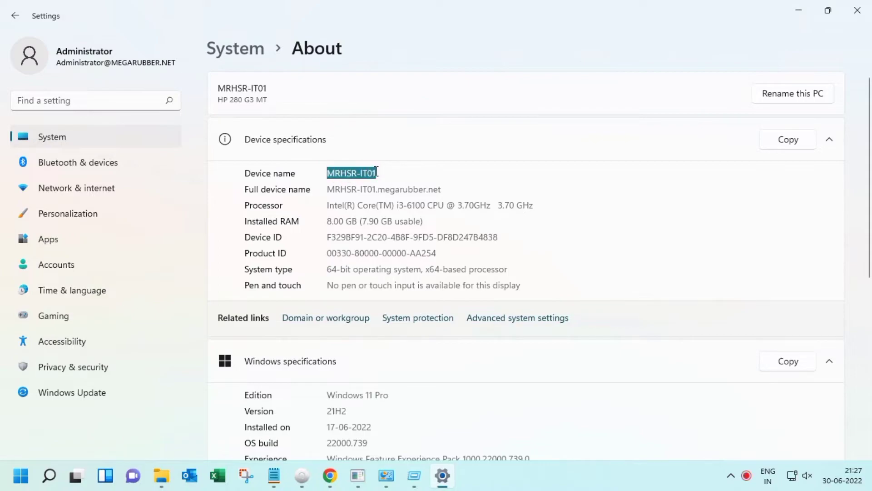
pyautogui.rightClick(368, 173)
pyautogui.click(403, 185)
pyautogui.click(487, 160)
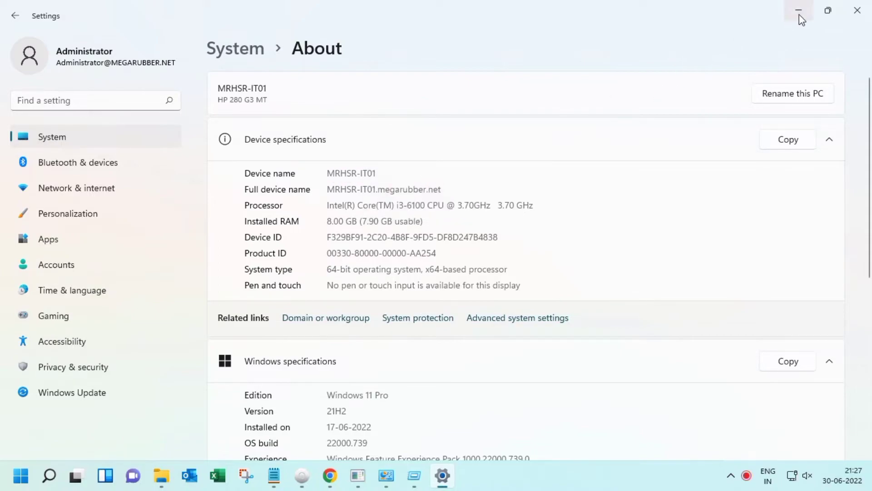
pyautogui.click(799, 11)
# Replace hostname MR with pasted MRHSR-IT01 and save the DHCP 201 to 249 server.
pyautogui.click(798, 10)
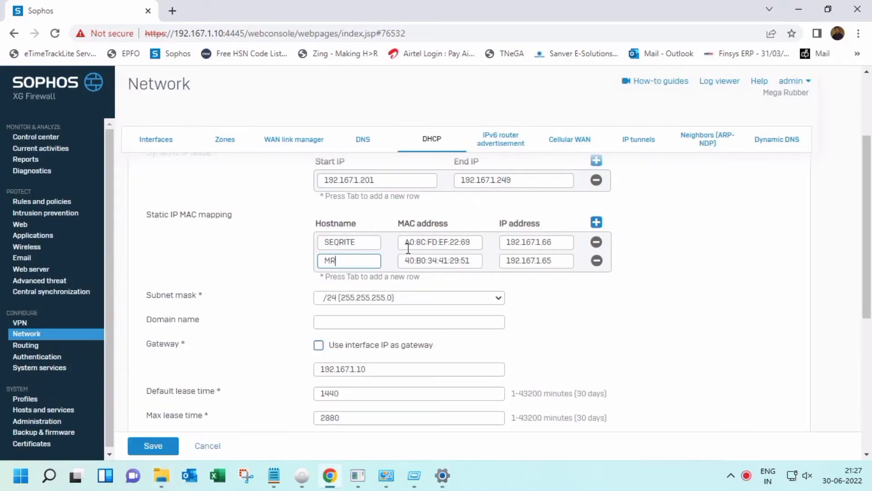
pyautogui.moveTo(345, 262); pyautogui.dragTo(328, 261)
pyautogui.rightClick(330, 260)
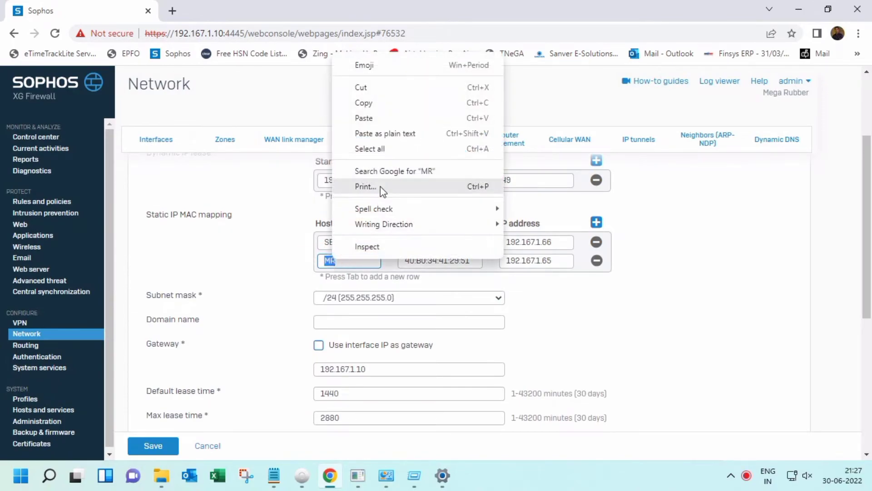
pyautogui.click(389, 122)
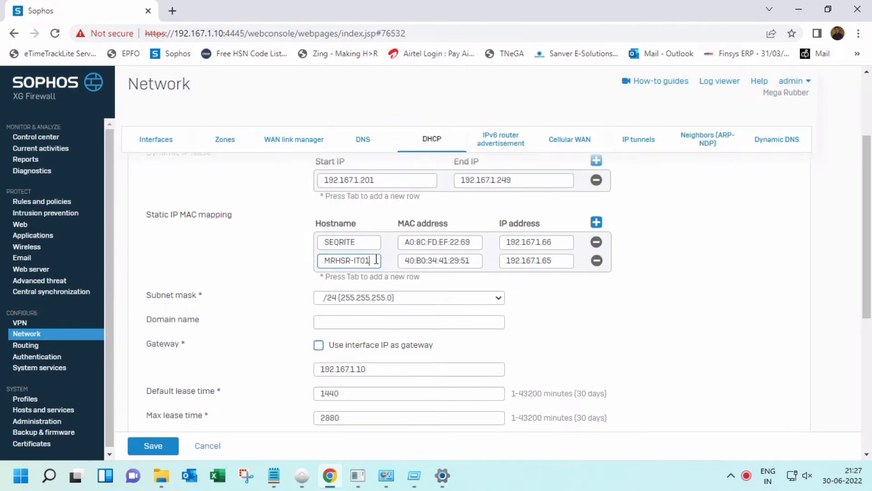
pyautogui.click(566, 289)
pyautogui.scroll(-4, 566, 289)
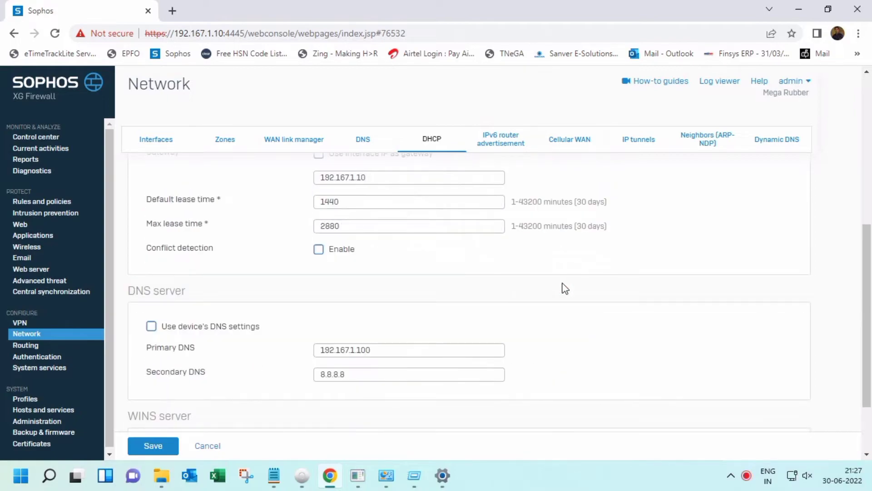
pyautogui.click(379, 179)
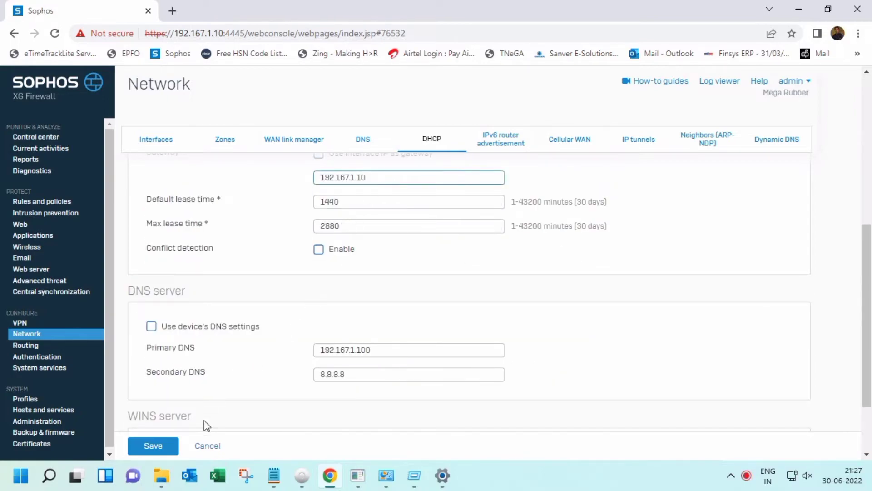
pyautogui.click(157, 444)
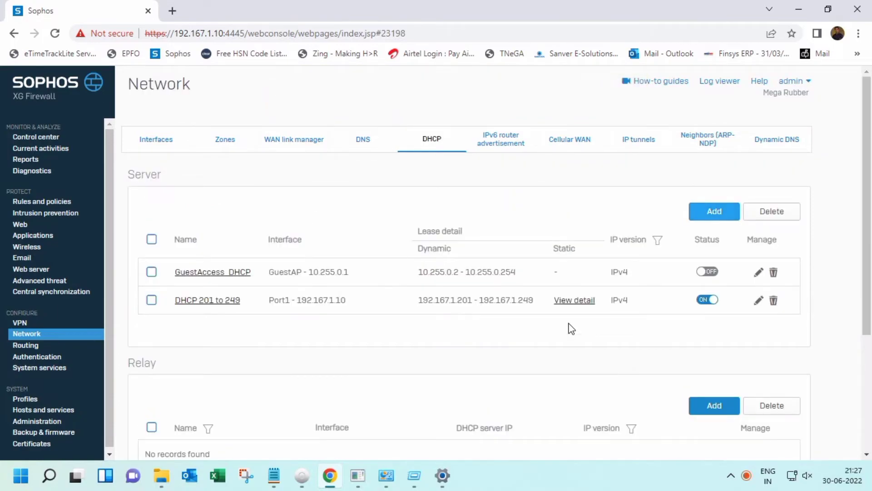
pyautogui.click(758, 300)
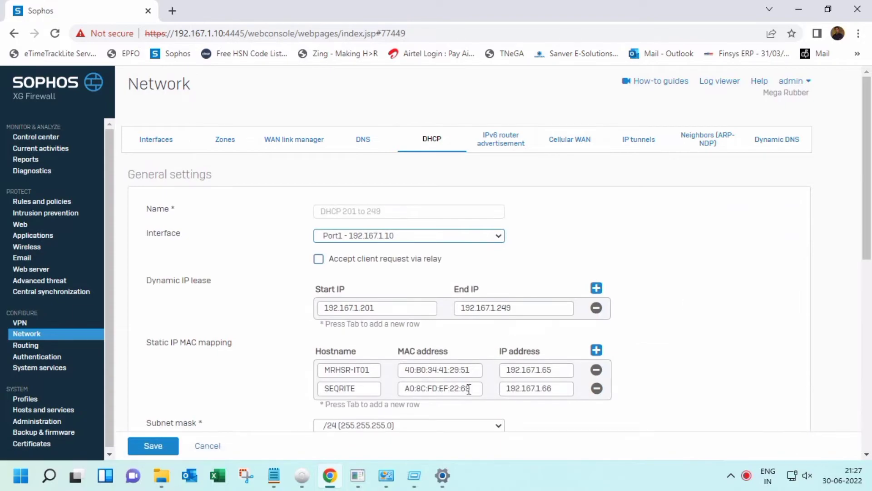
pyautogui.scroll(-1, 507, 368)
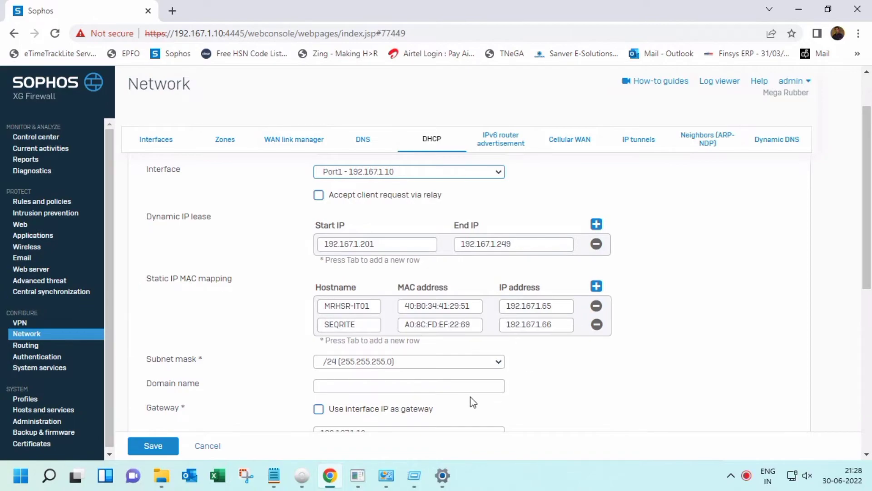
pyautogui.click(579, 362)
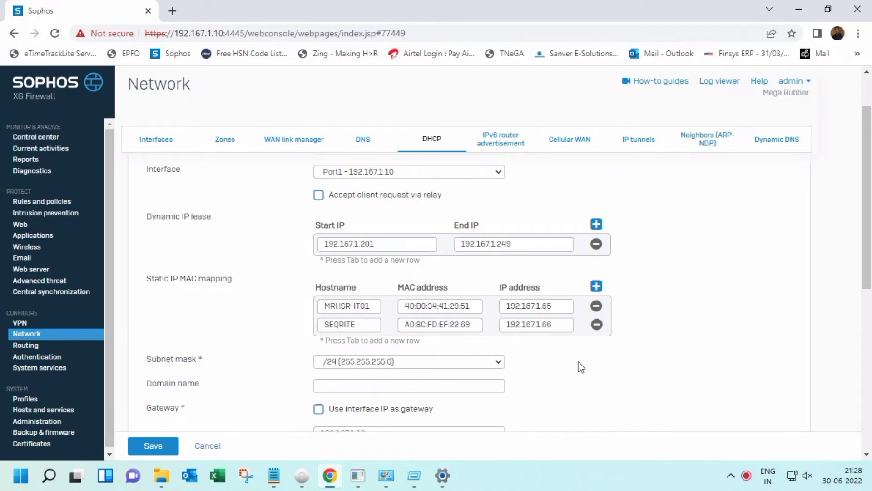
pyautogui.scroll(1, 580, 367)
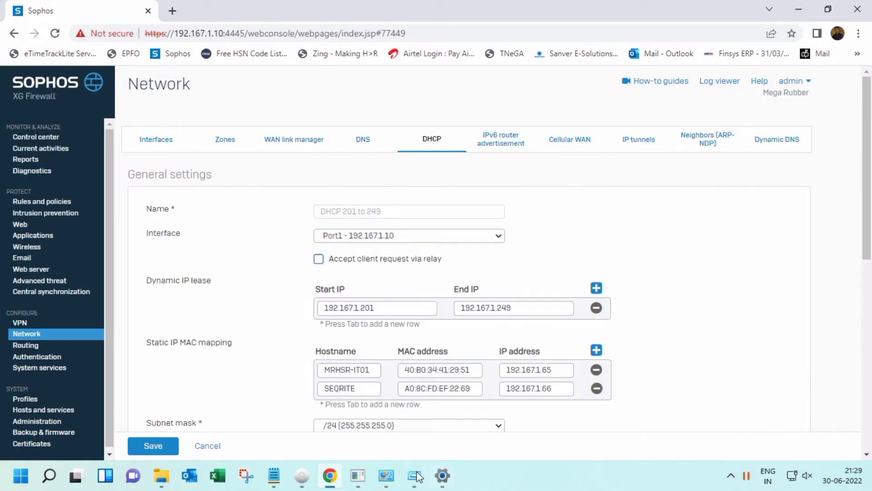
# Set Ethernet IPv4 to obtain both the IP and DNS server addresses automatically.
pyautogui.moveTo(386, 476)
pyautogui.click(449, 389)
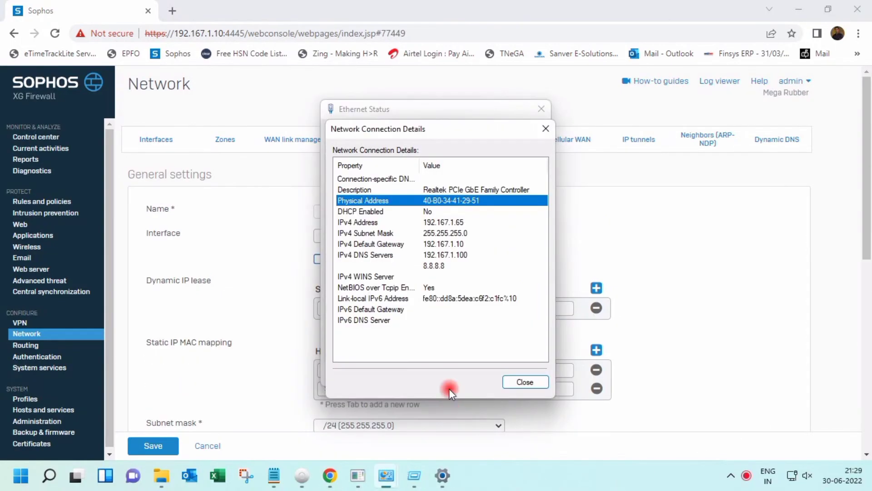
pyautogui.click(517, 384)
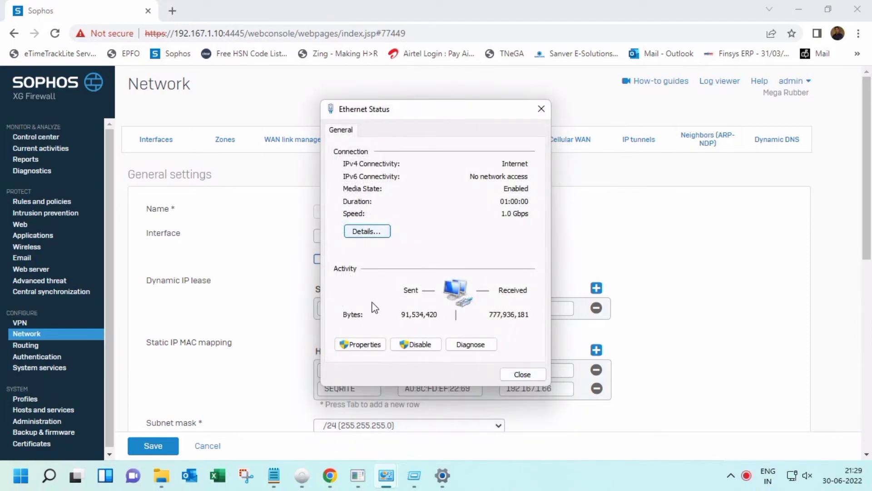
pyautogui.click(361, 344)
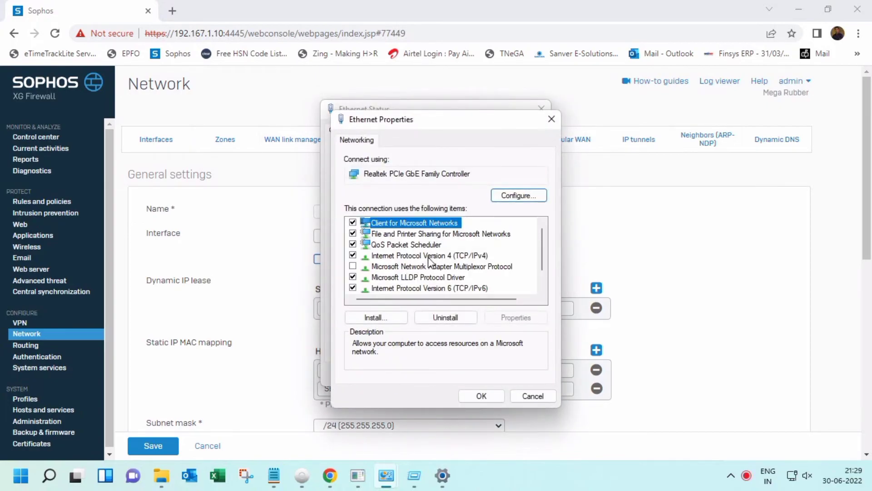
pyautogui.doubleClick(430, 256)
pyautogui.hotkey('alt', 'o')
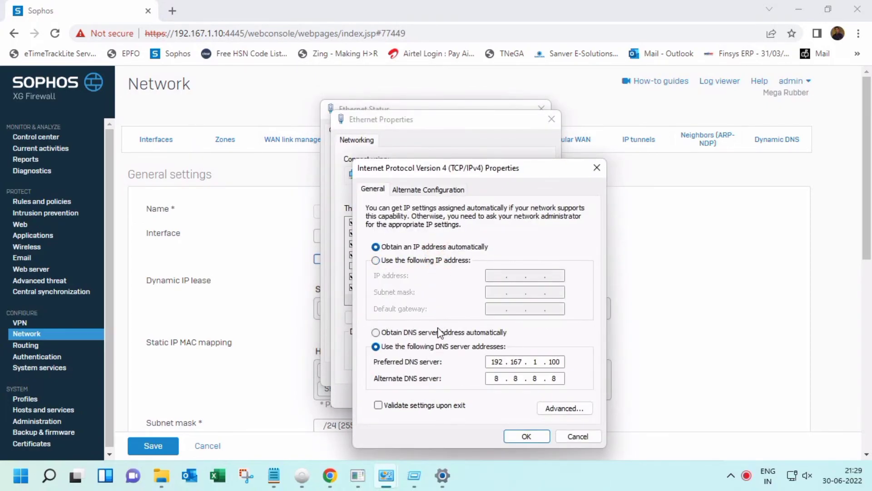
pyautogui.click(443, 333)
pyautogui.click(527, 435)
pyautogui.click(481, 396)
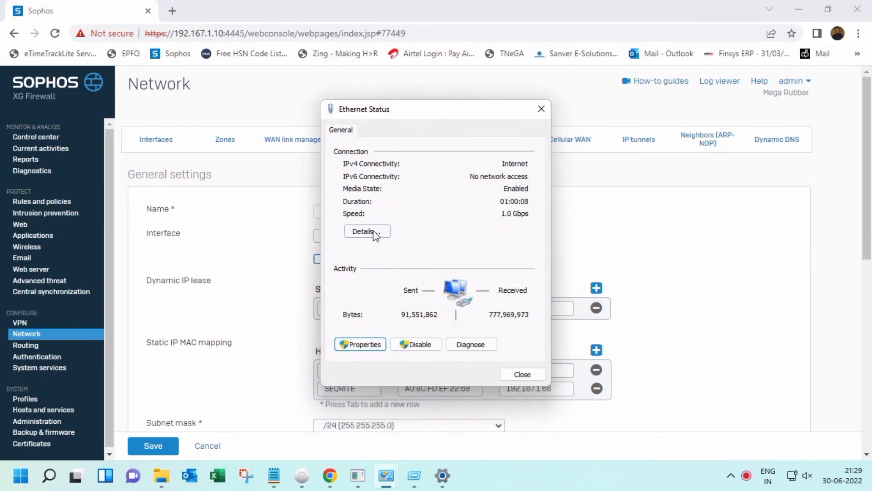
# Verify the adapter received 192.167.1.65 from DHCP server 192.167.1.10.
pyautogui.click(369, 231)
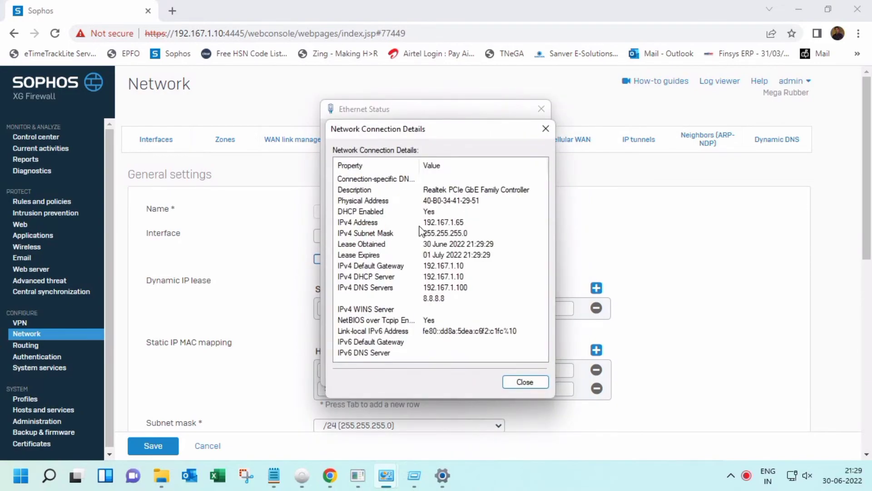
pyautogui.click(522, 382)
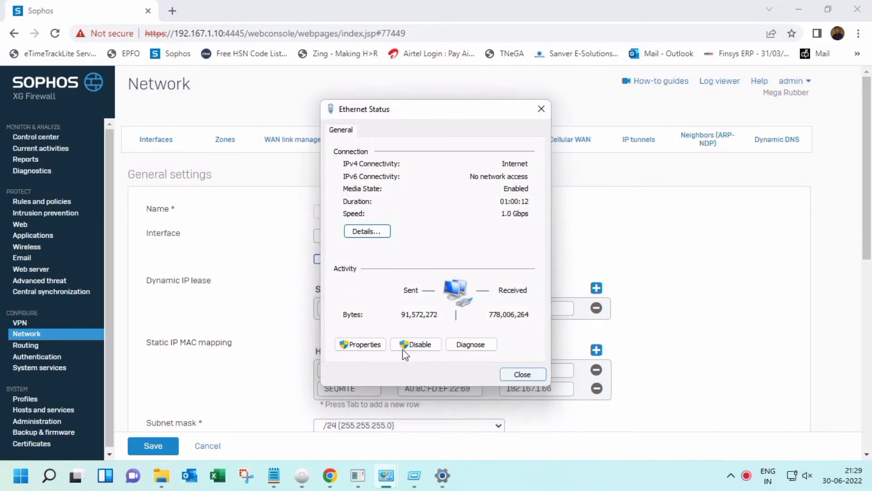
pyautogui.click(361, 344)
pyautogui.doubleClick(465, 256)
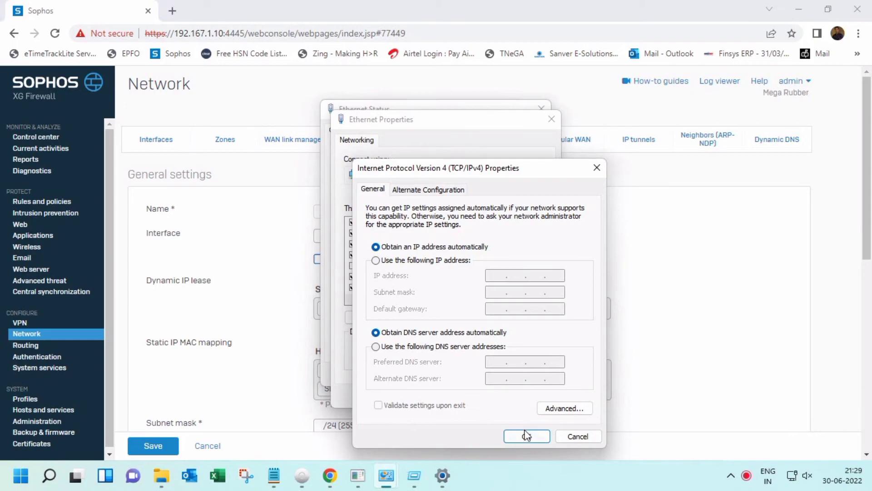
pyautogui.click(560, 436)
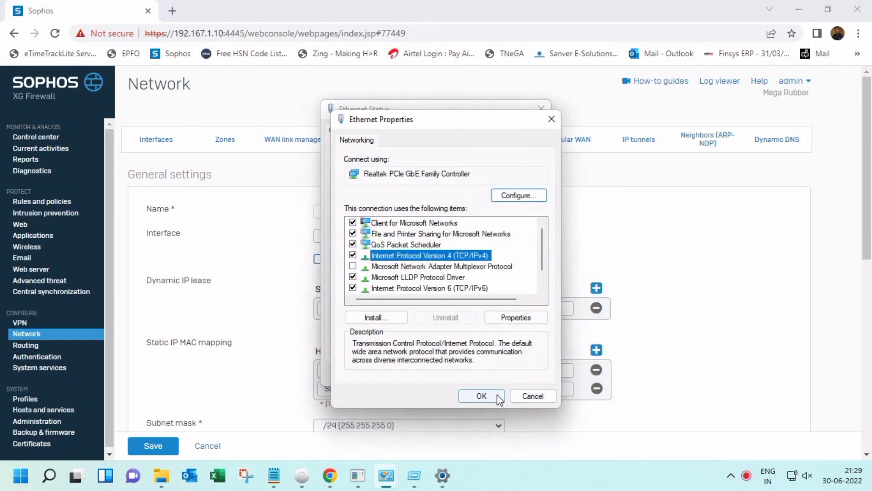
pyautogui.click(497, 398)
pyautogui.click(363, 230)
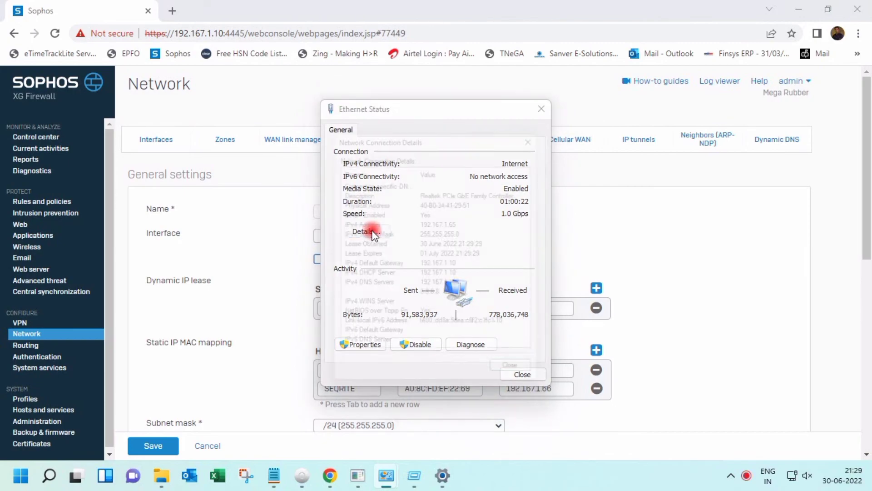
pyautogui.click(467, 222)
pyautogui.click(448, 265)
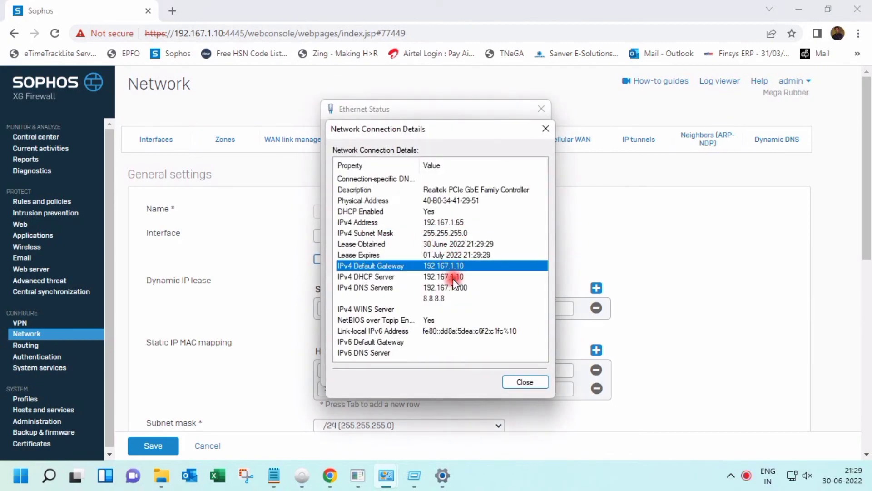
pyautogui.click(454, 278)
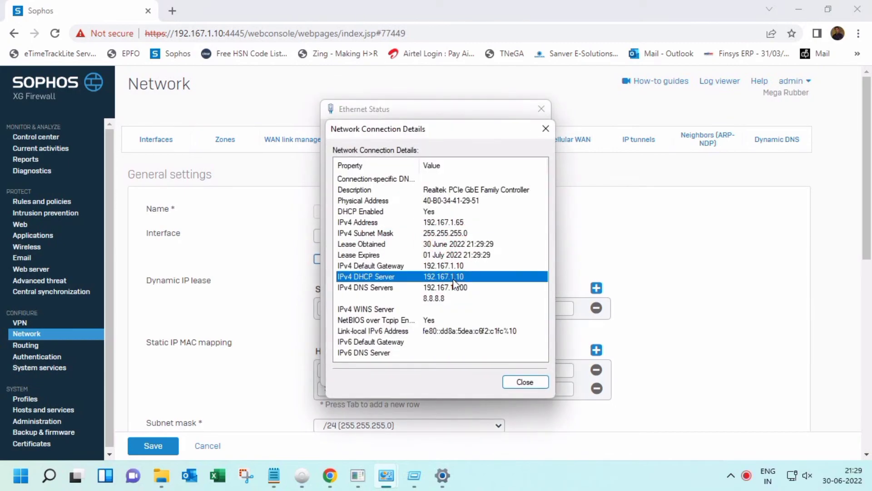
pyautogui.click(451, 268)
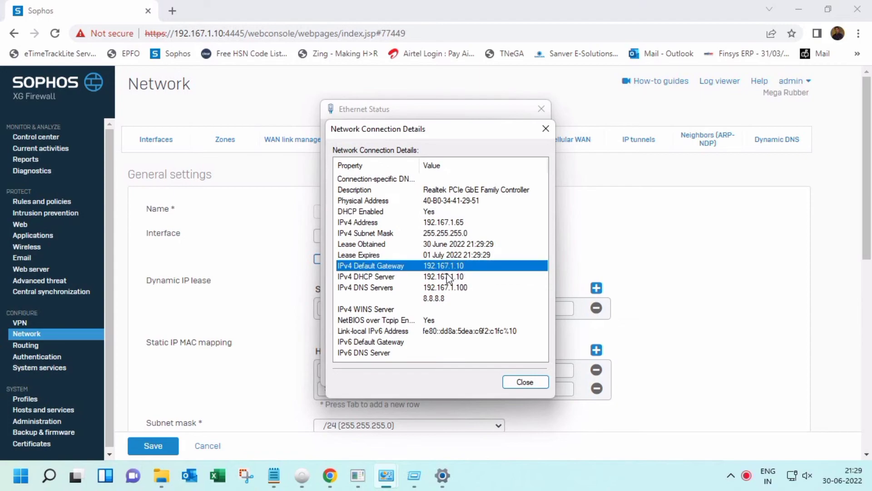
pyautogui.click(448, 278)
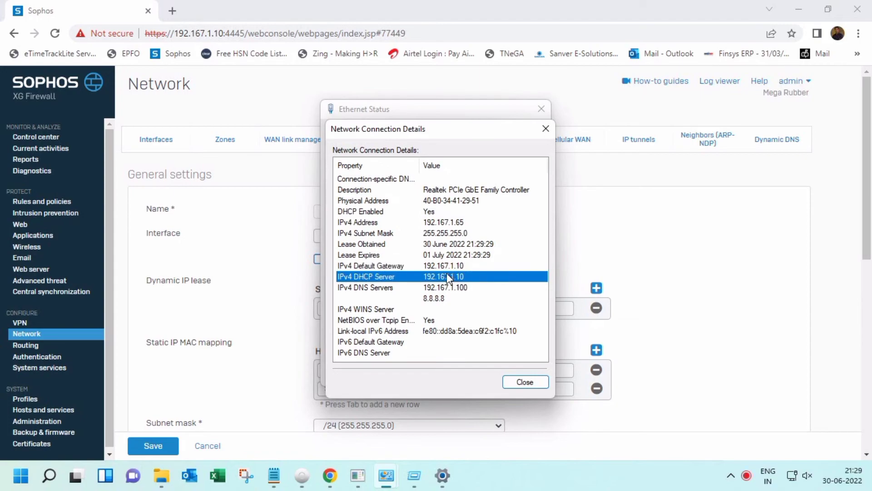
pyautogui.click(657, 280)
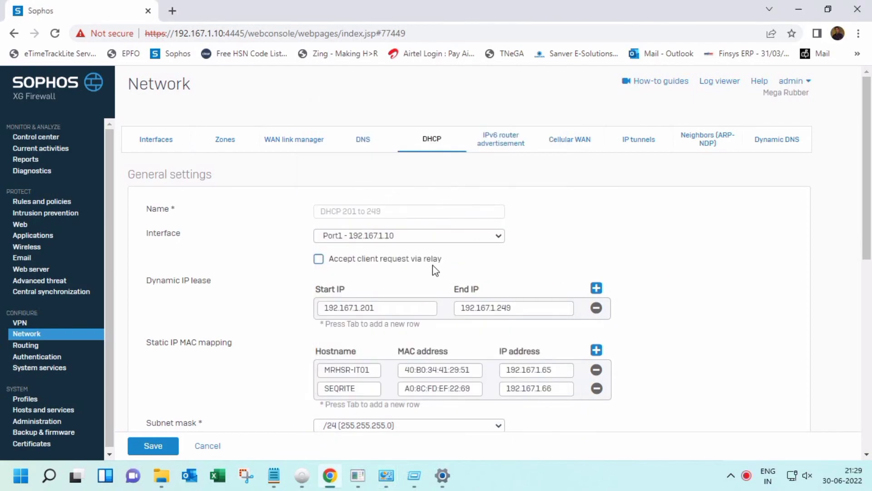
pyautogui.scroll(-3, 409, 292)
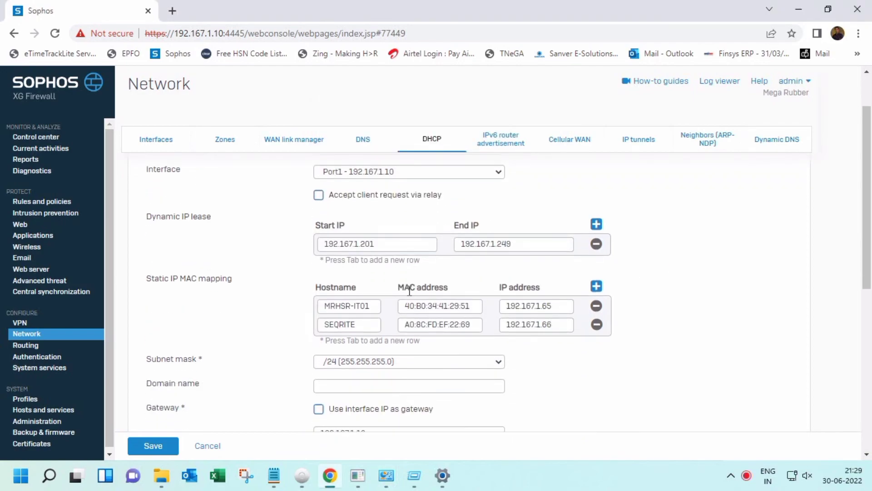
pyautogui.scroll(-2, 410, 298)
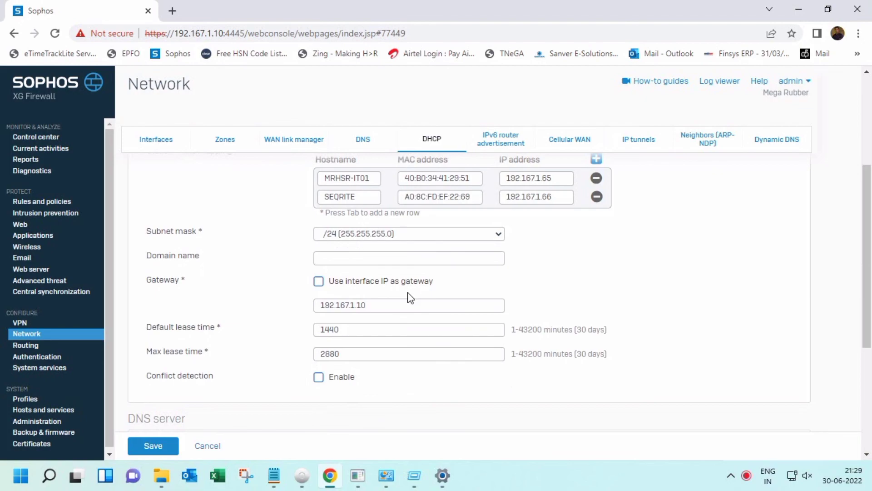
pyautogui.click(408, 304)
pyautogui.scroll(-3, 409, 305)
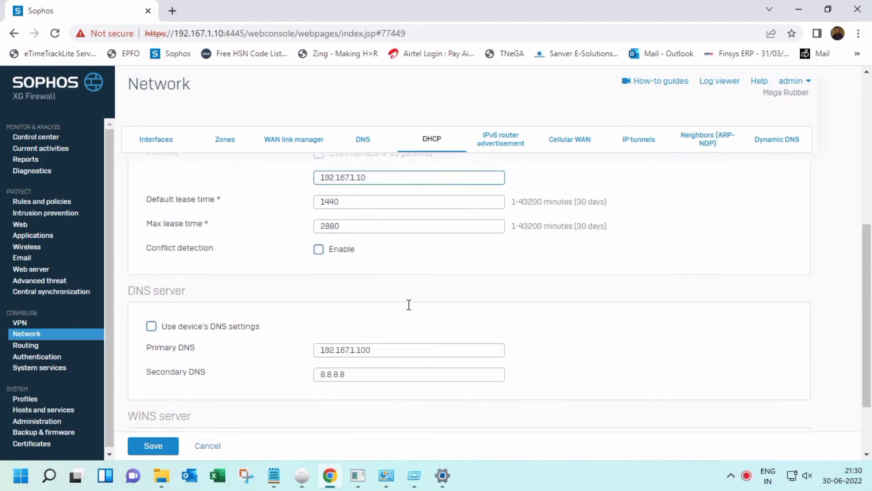
pyautogui.scroll(-2, 410, 311)
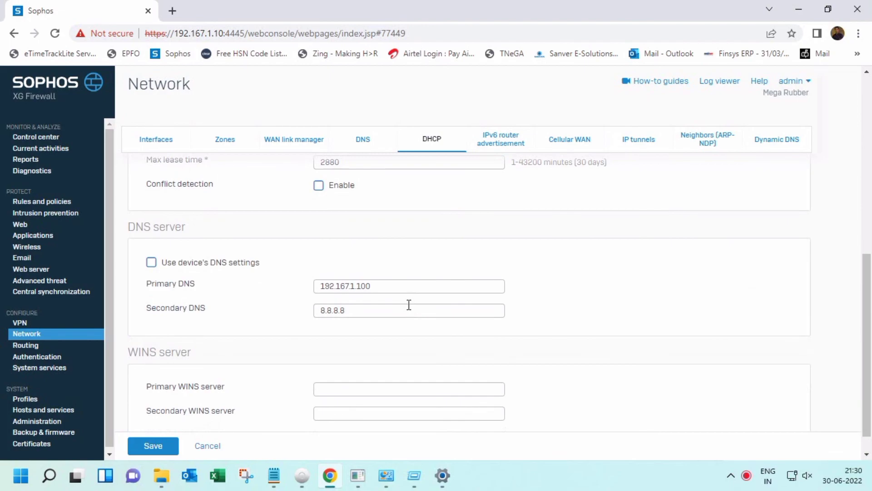